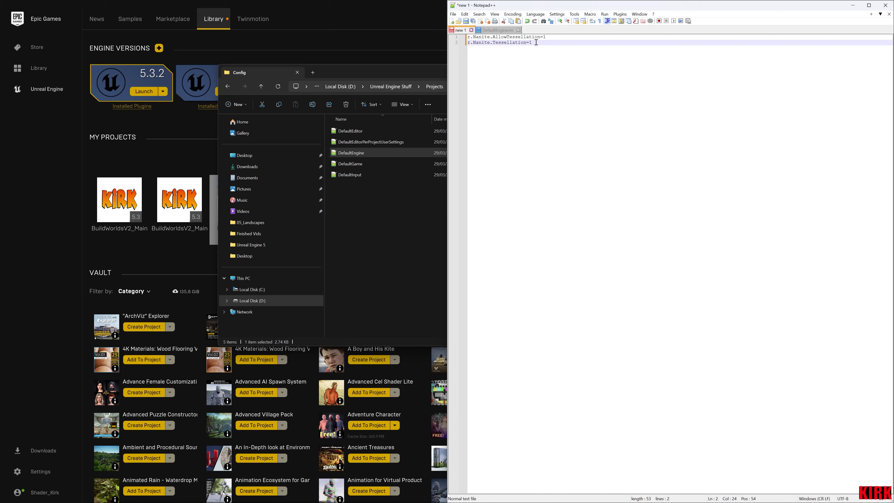
# Step: Copy the r.Nanite.AllowTessellation=1 and r.Nanite.Tessellation=1 lines into the RendererSettings section of DefaultEngine.ini after the ExtendDefaultLuminanceRange entries, and save the file
pyautogui.moveTo(535, 43); pyautogui.dragTo(468, 39)
pyautogui.hotkey('ctrl', 'c')
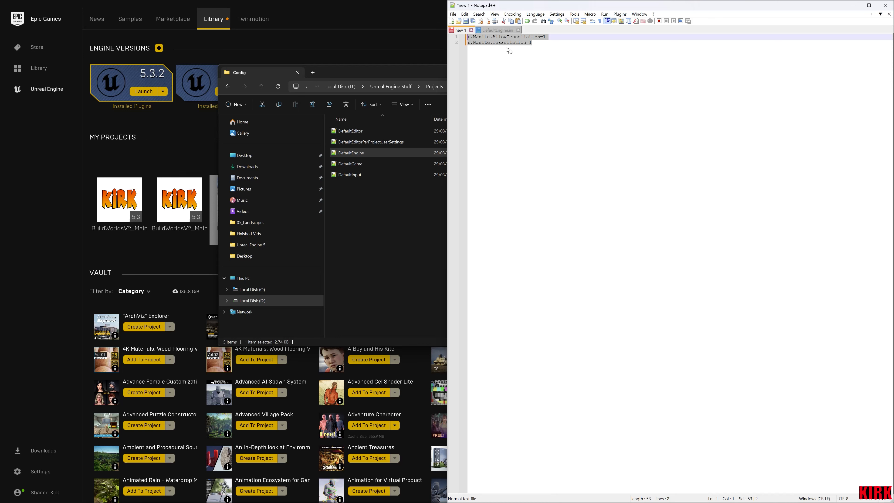
pyautogui.click(497, 29)
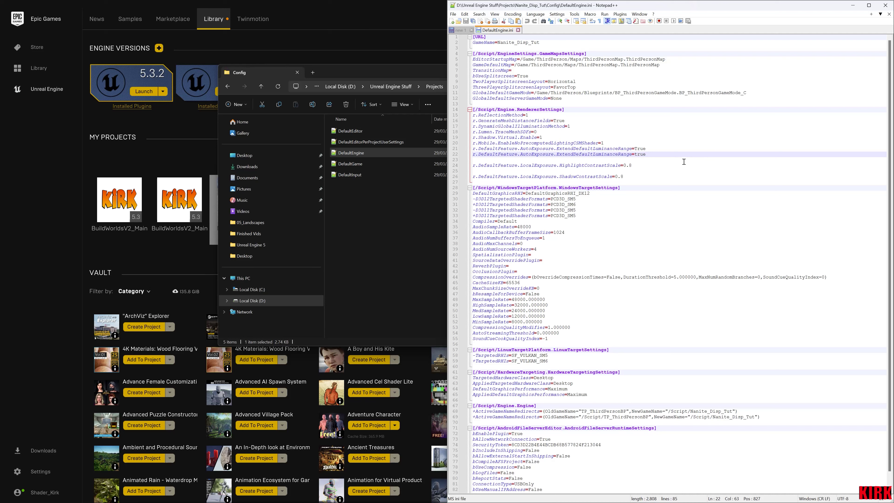
pyautogui.press('Return')
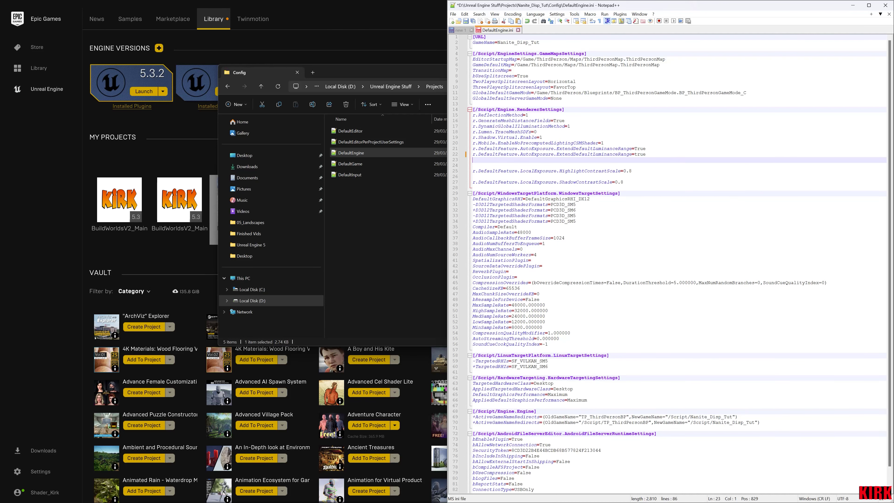
pyautogui.hotkey('ctrl', 'v')
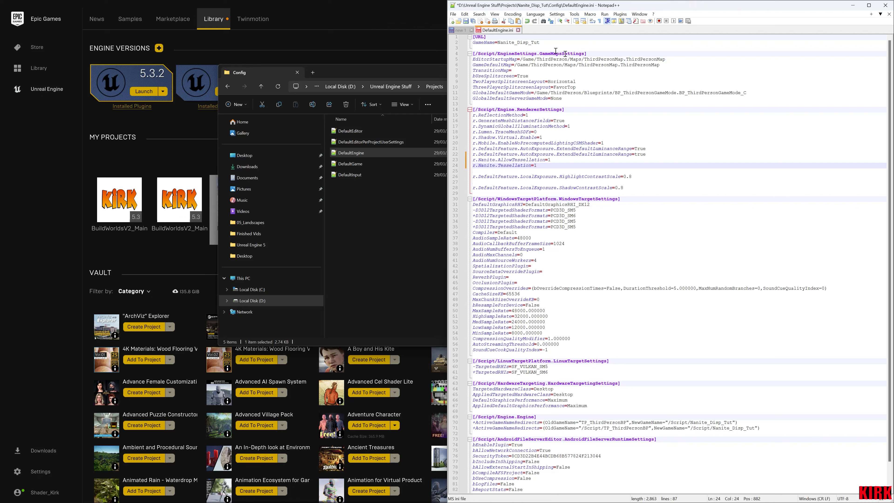
pyautogui.click(466, 22)
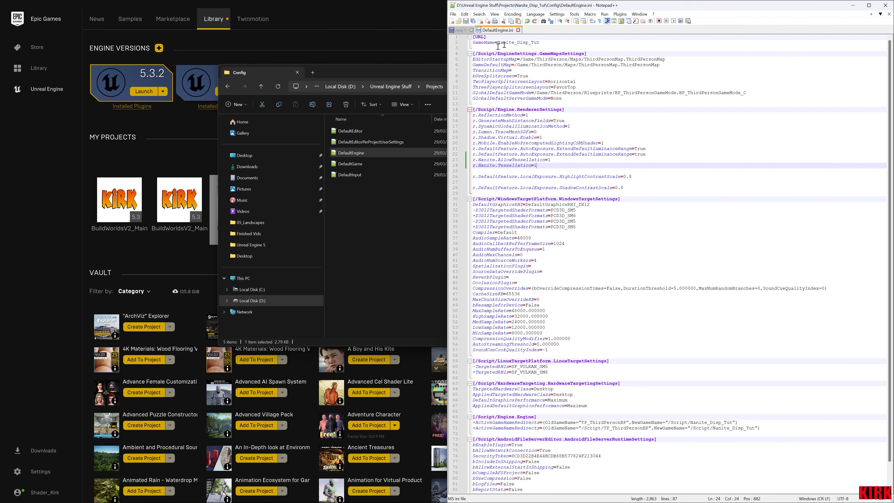
# Step: Close DefaultEngine.ini, clear away the text editor and Config folder windows, and open the Nanite_Disp_Tut project in Unreal Editor from the Epic Games Launcher
pyautogui.click(518, 30)
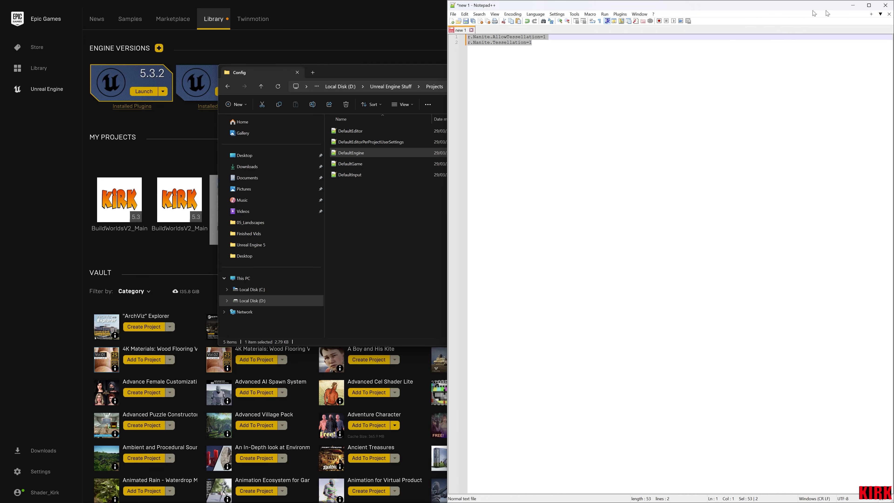
pyautogui.click(857, 6)
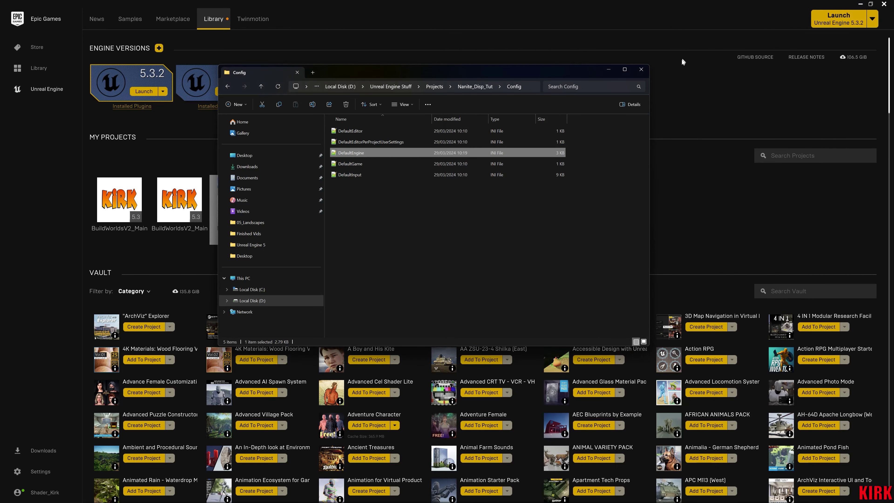
pyautogui.click(641, 69)
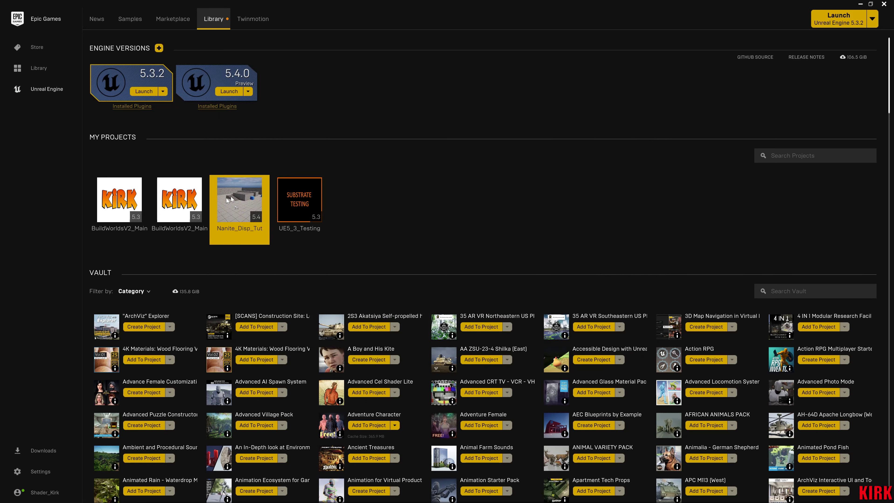
pyautogui.doubleClick(235, 204)
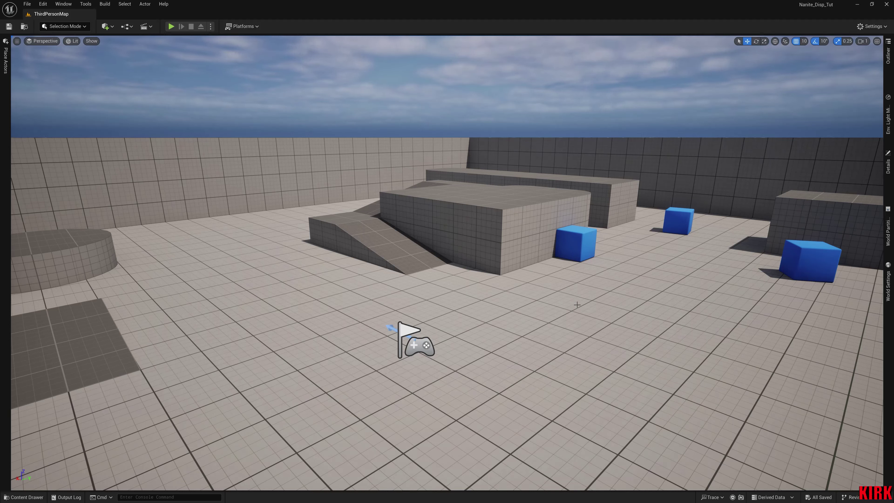
pyautogui.click(43, 4)
pyautogui.moveTo(63, 4)
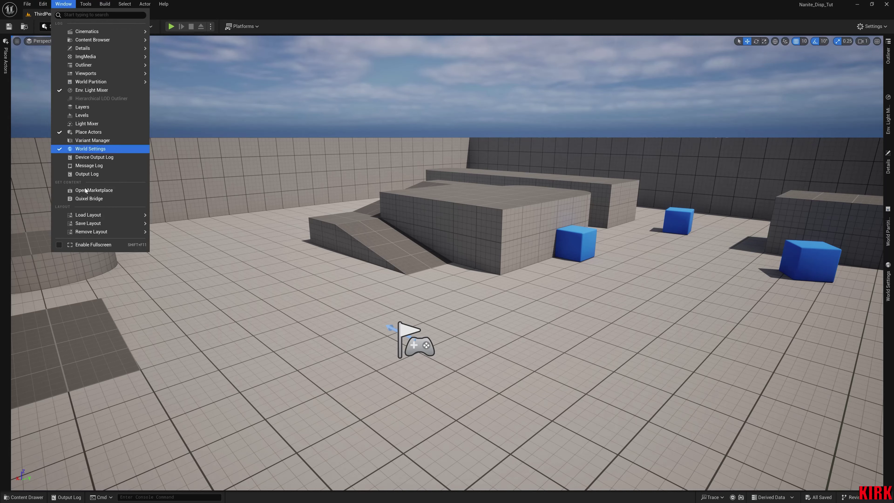
pyautogui.moveTo(102, 215)
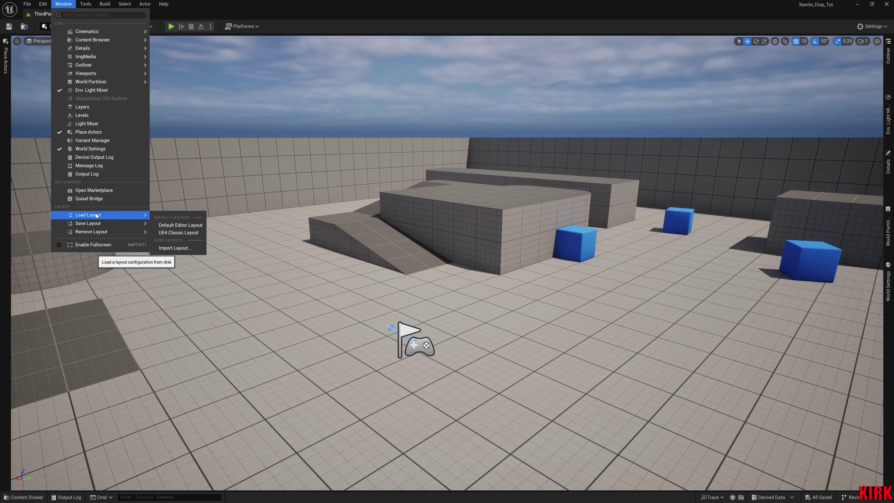
pyautogui.moveTo(145, 222)
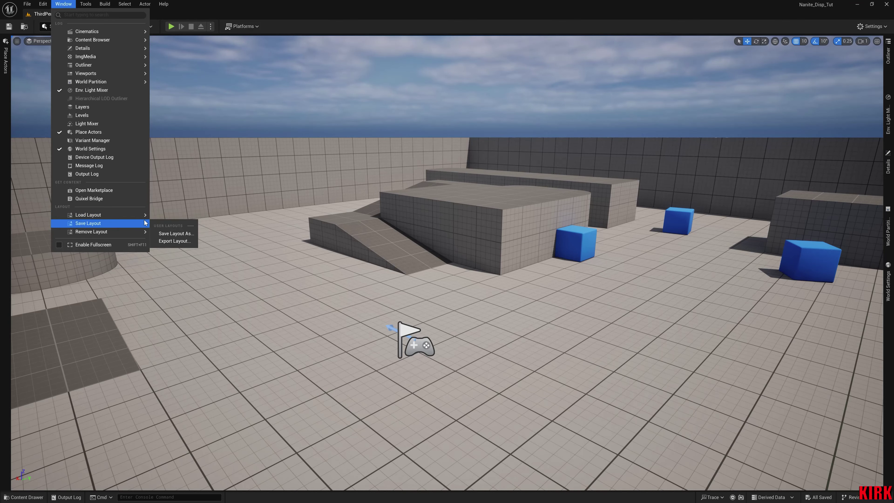
pyautogui.moveTo(457, 246); pyautogui.dragTo(856, 294, button='right')
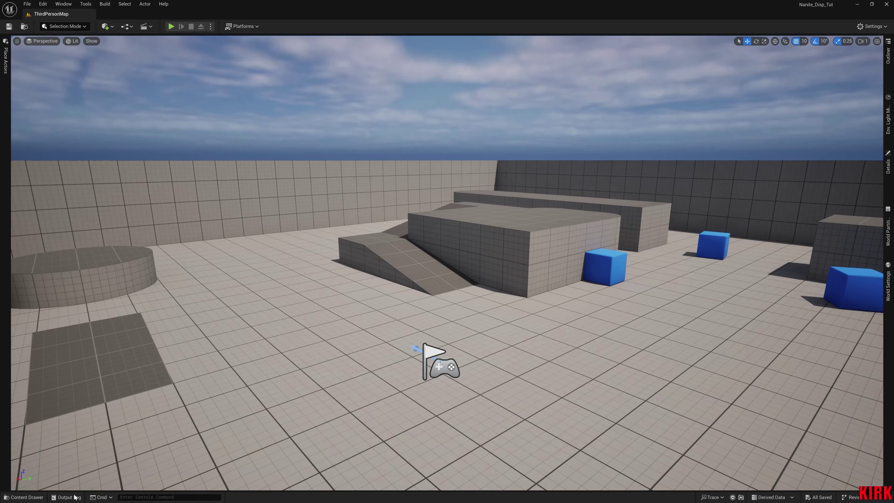
# Step: Open the Content Drawer, make it taller, and set its thumbnail size to Small
pyautogui.hotkey('ctrl', 'space')
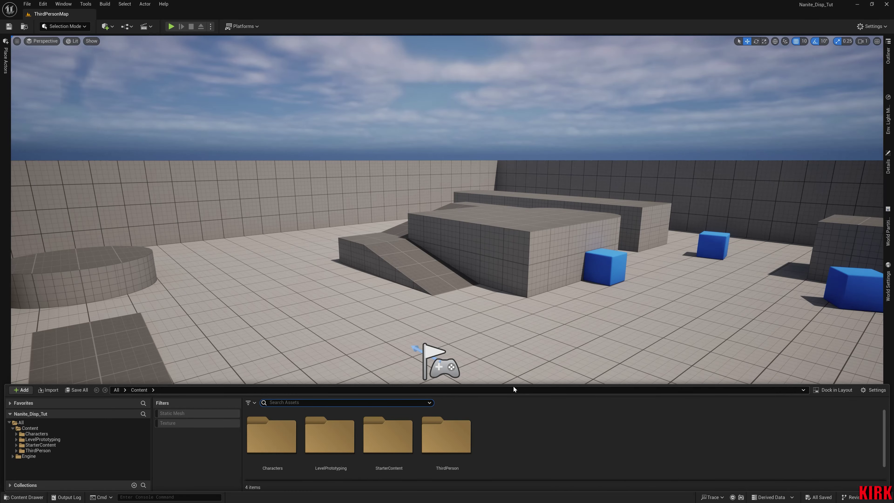
pyautogui.moveTo(512, 383); pyautogui.dragTo(512, 355)
pyautogui.click(870, 359)
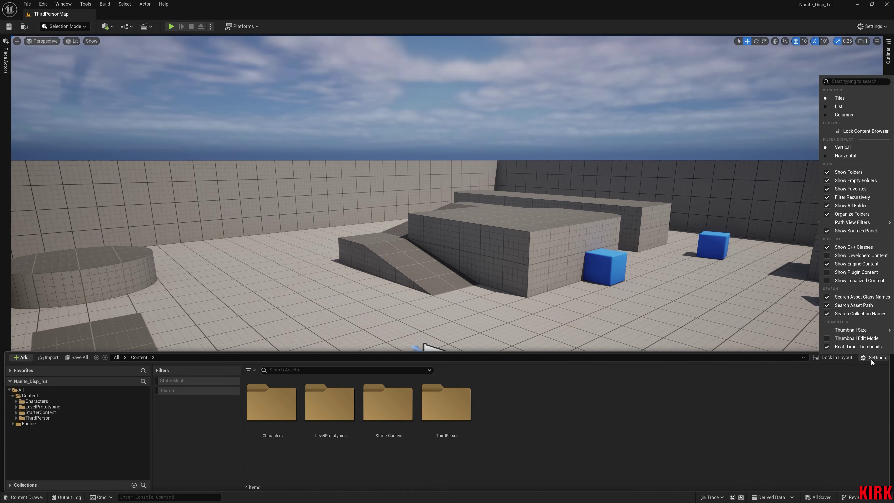
pyautogui.moveTo(848, 329)
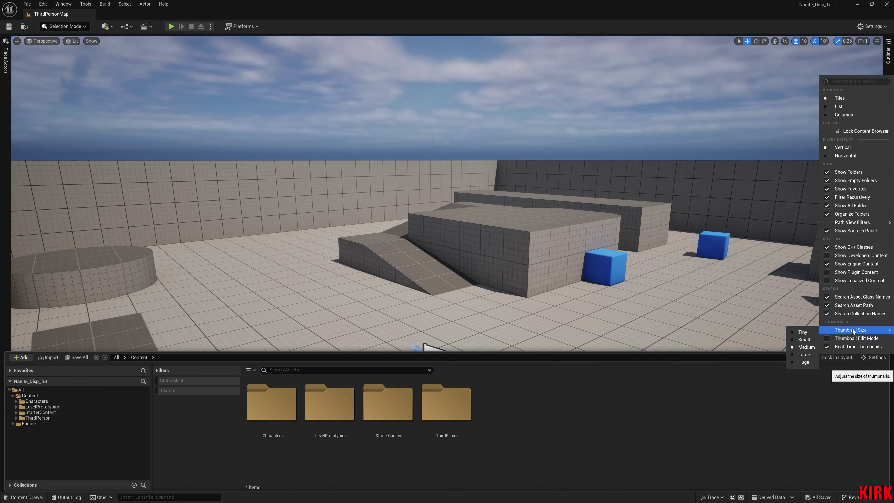
pyautogui.click(804, 340)
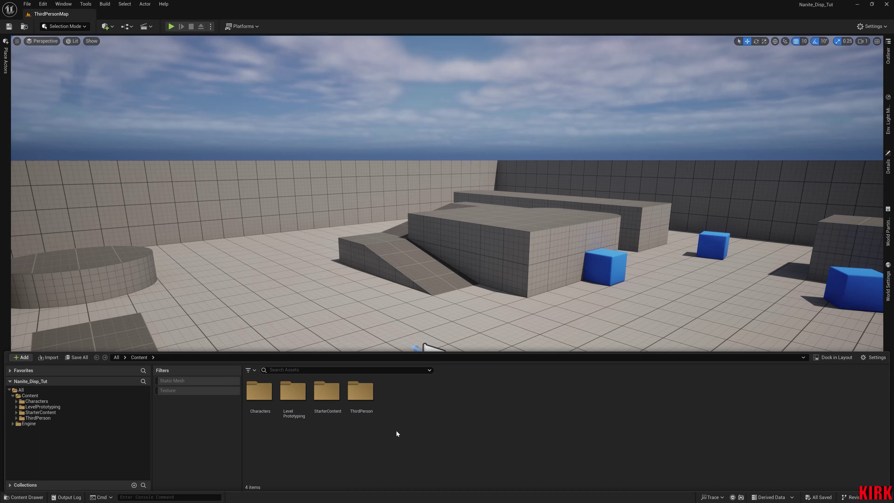
# Step: Create a new folder named Mesh in the project's Content folder
pyautogui.click(40, 396)
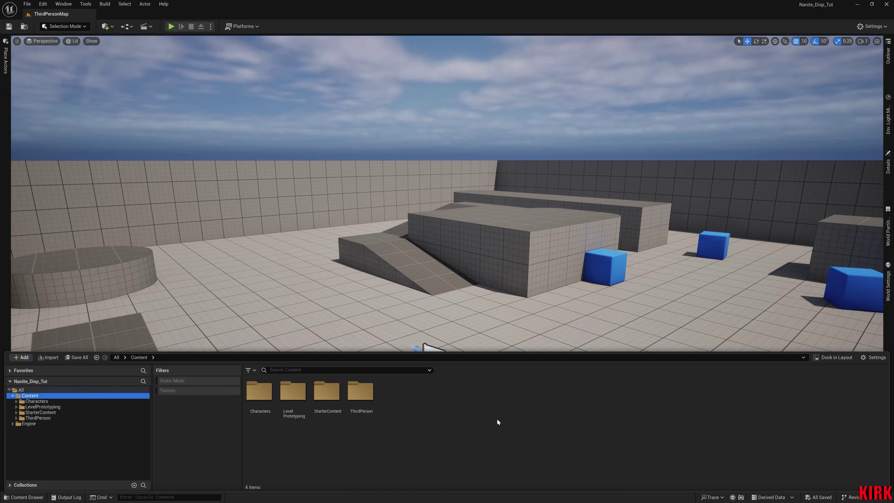
pyautogui.click(413, 403)
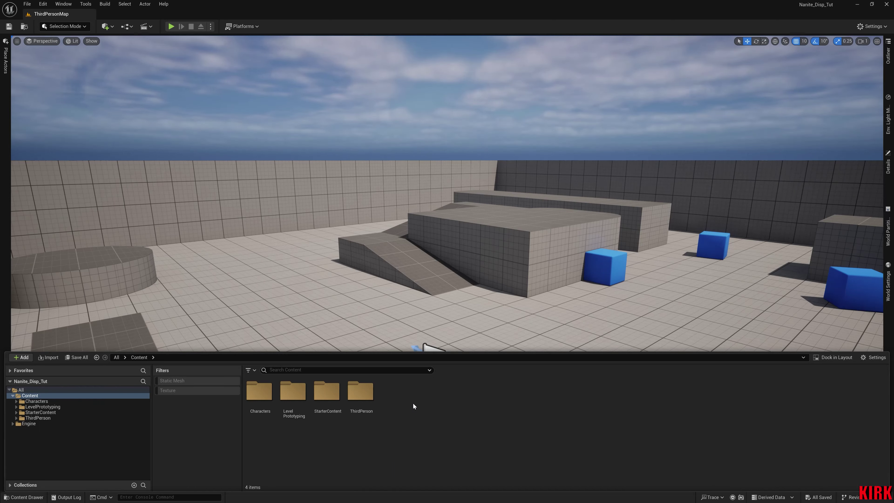
pyautogui.rightClick(417, 394)
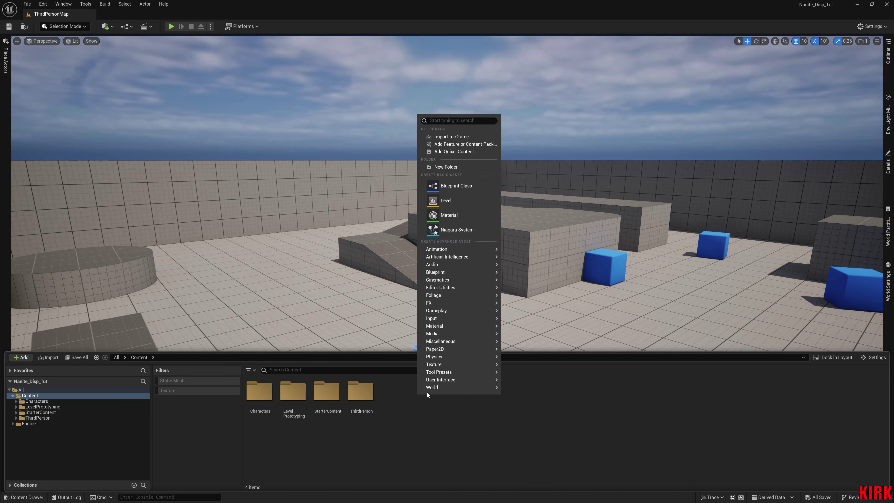
pyautogui.click(460, 168)
pyautogui.write('Mesh')
pyautogui.press('Return')
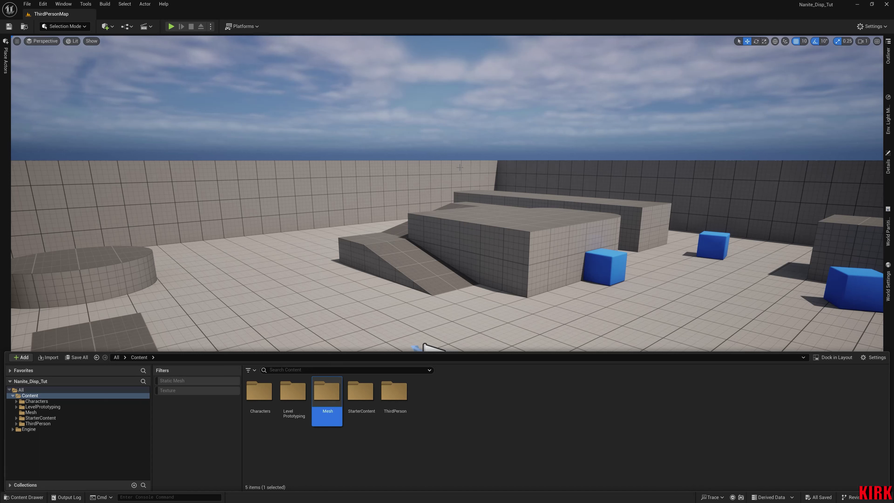
# Step: Add another folder named Material to the Content folder
pyautogui.rightClick(437, 402)
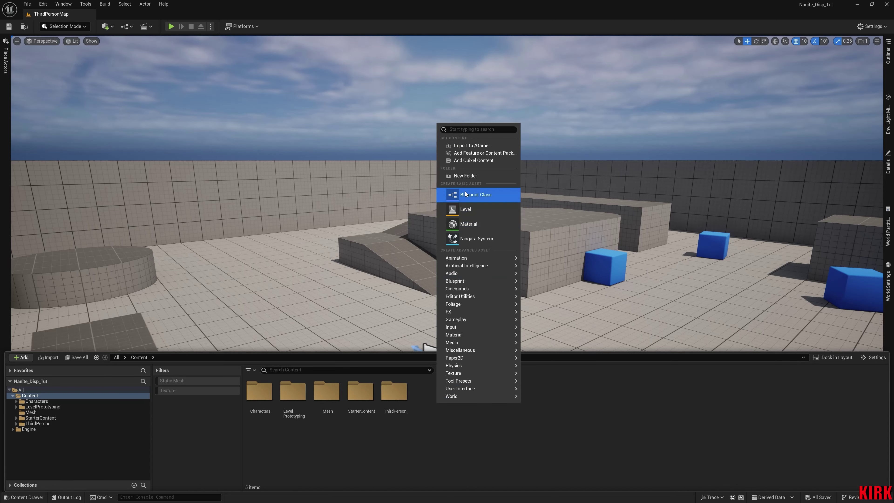
pyautogui.click(467, 175)
pyautogui.write('Material')
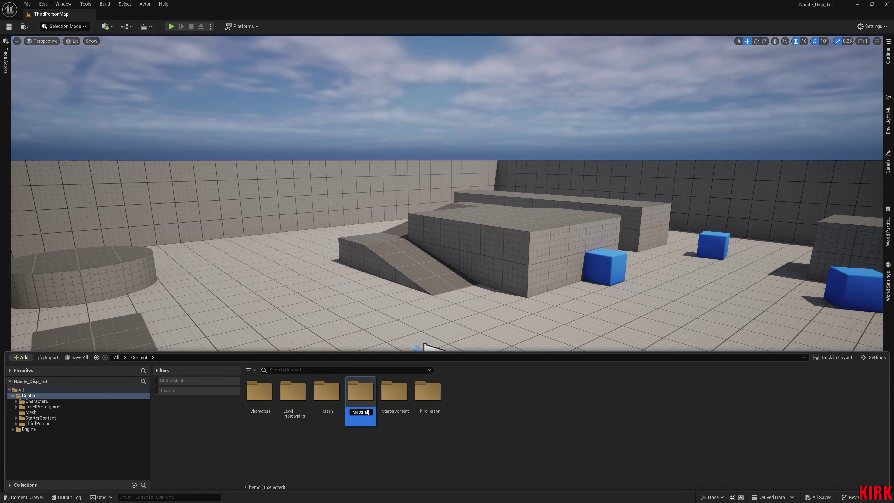
pyautogui.press('Return')
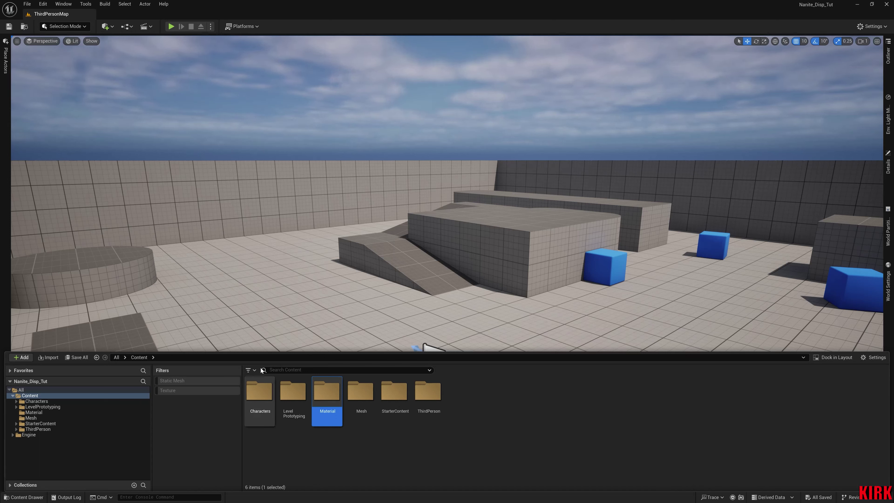
# Step: Adjust the viewport camera slightly and save the view as bookmark 1
pyautogui.click(428, 347)
pyautogui.moveTo(430, 349); pyautogui.dragTo(419, 338)
pyautogui.hotkey('ctrl', '1')
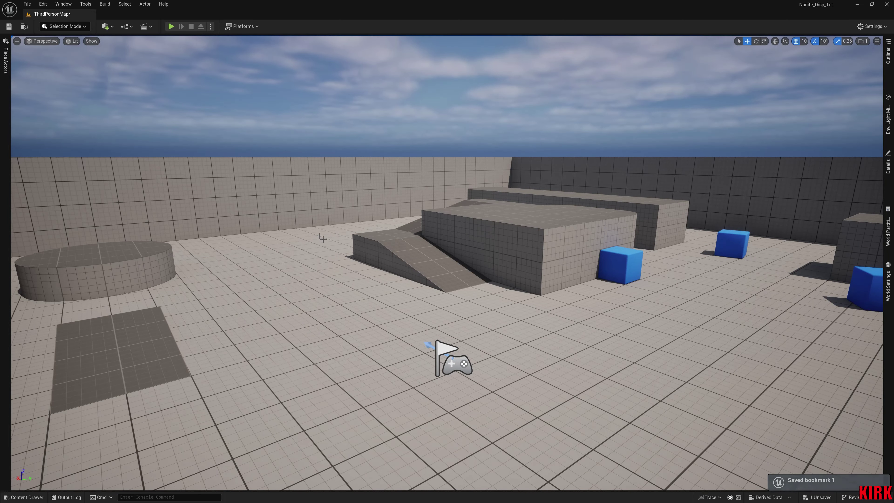
# Step: Switch the editor from Selection mode to Modeling mode
pyautogui.click(76, 27)
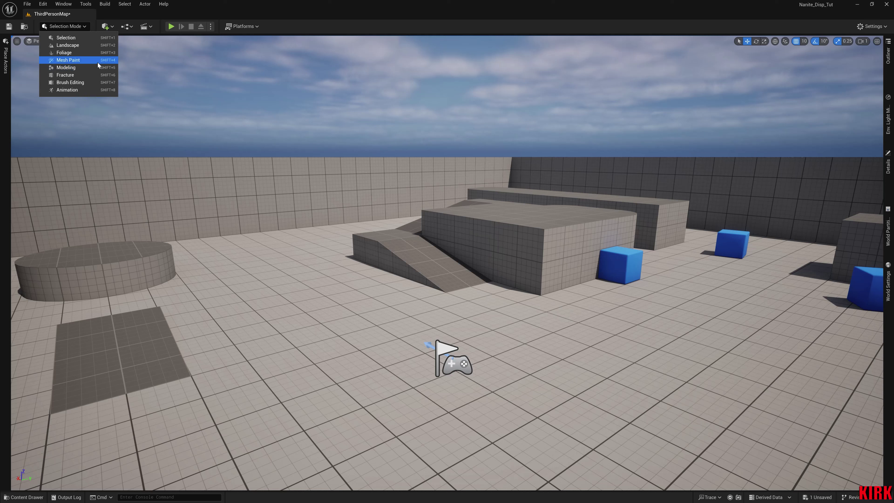
pyautogui.click(64, 26)
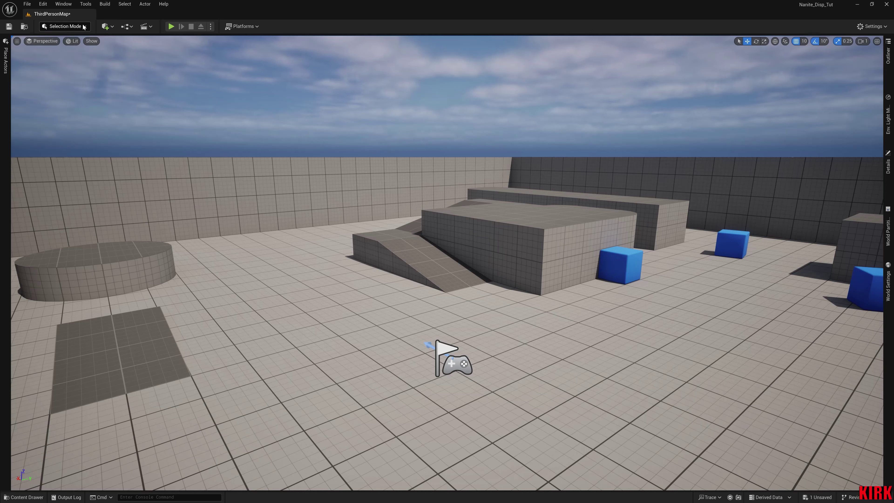
pyautogui.click(85, 26)
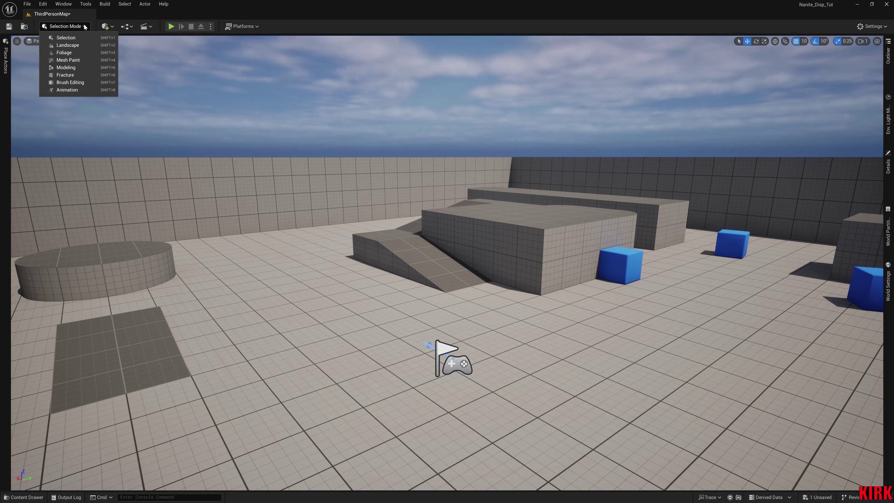
pyautogui.click(67, 68)
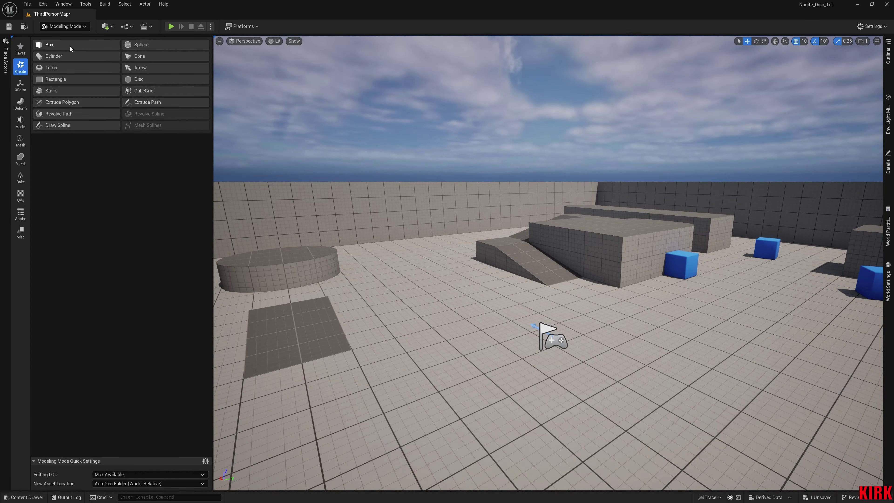
# Step: Start the Create Sphere tool with its wireframe shown and set the subdivisions to 32
pyautogui.click(146, 43)
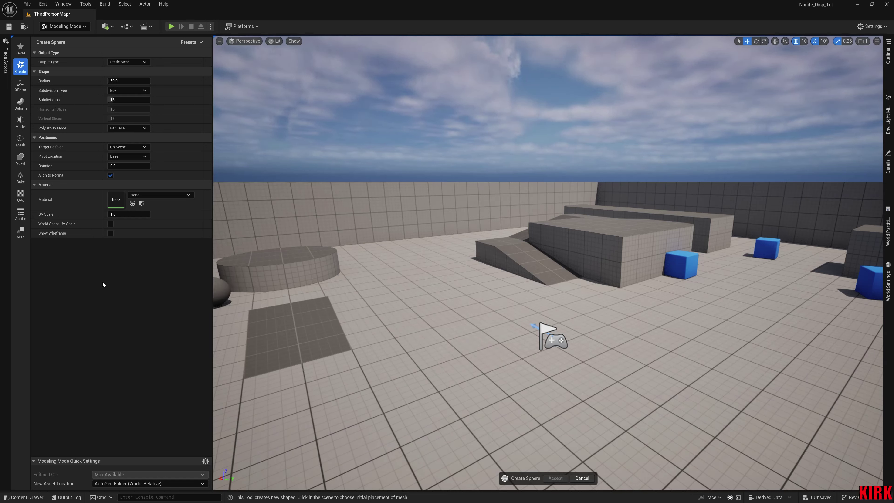
pyautogui.click(111, 233)
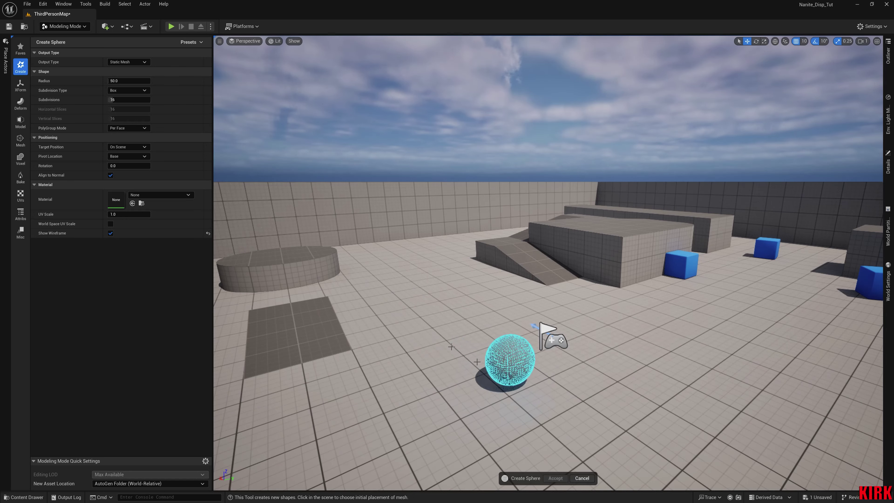
pyautogui.click(130, 98)
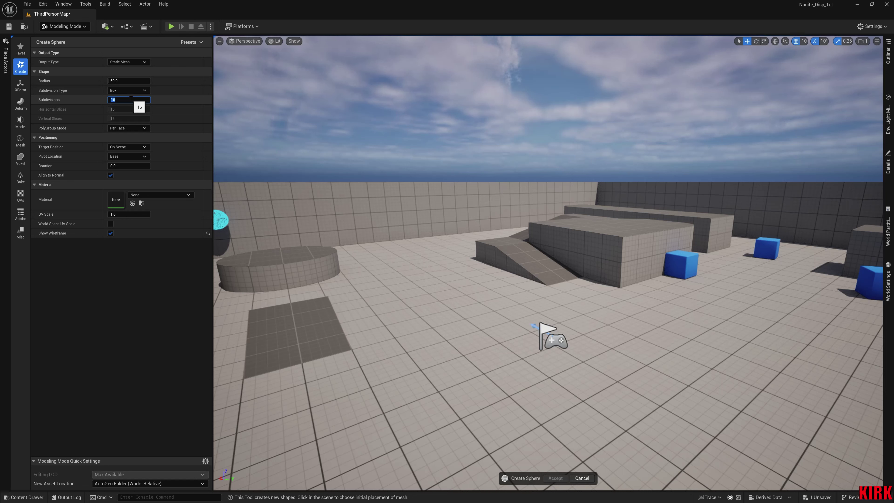
pyautogui.write('32')
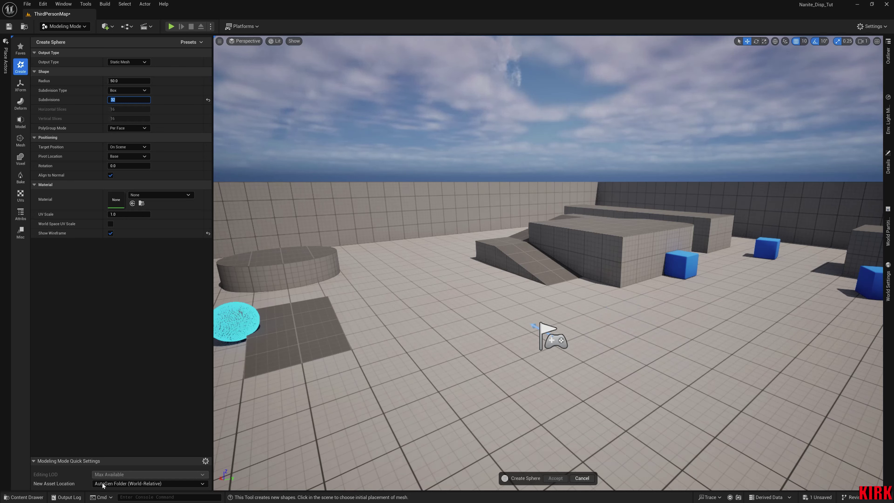
# Step: Choose the location for new modeling assets and open the Mesh folder in the Content Drawer
pyautogui.click(125, 486)
pyautogui.click(133, 476)
pyautogui.click(33, 497)
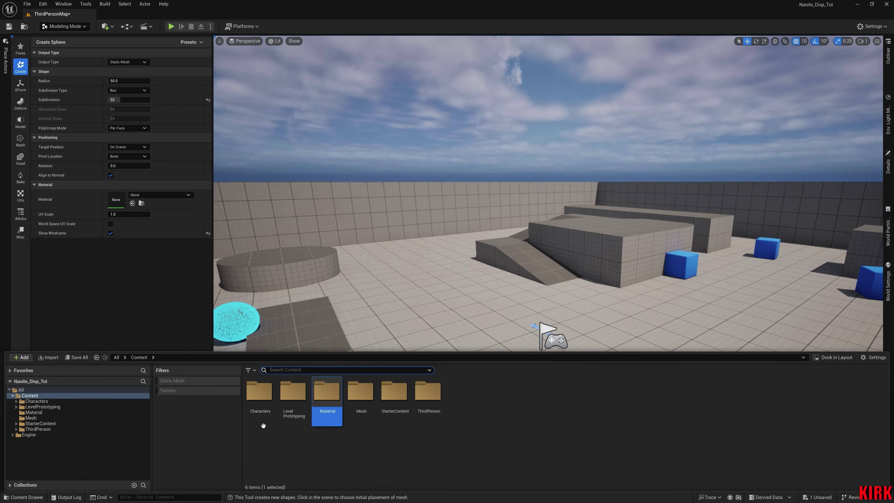
pyautogui.doubleClick(359, 397)
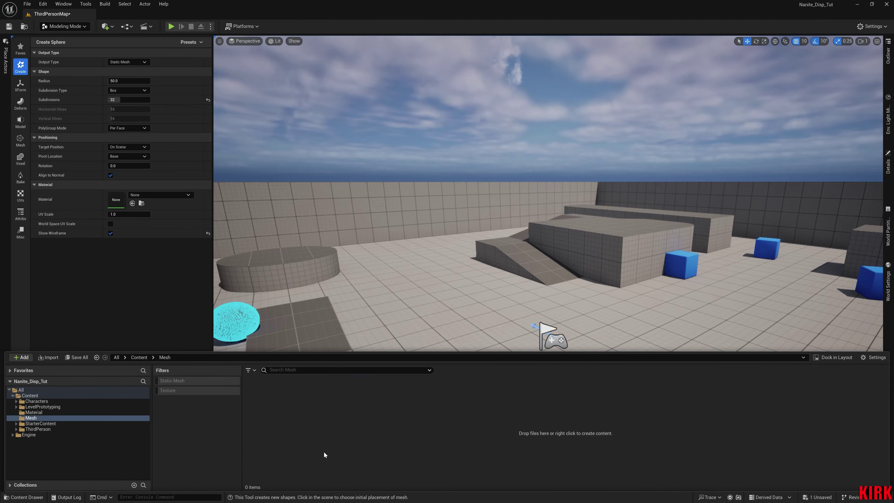
# Step: Create the sphere on the floor beside the player start and check for its new asset in the Mesh folder
pyautogui.click(144, 322)
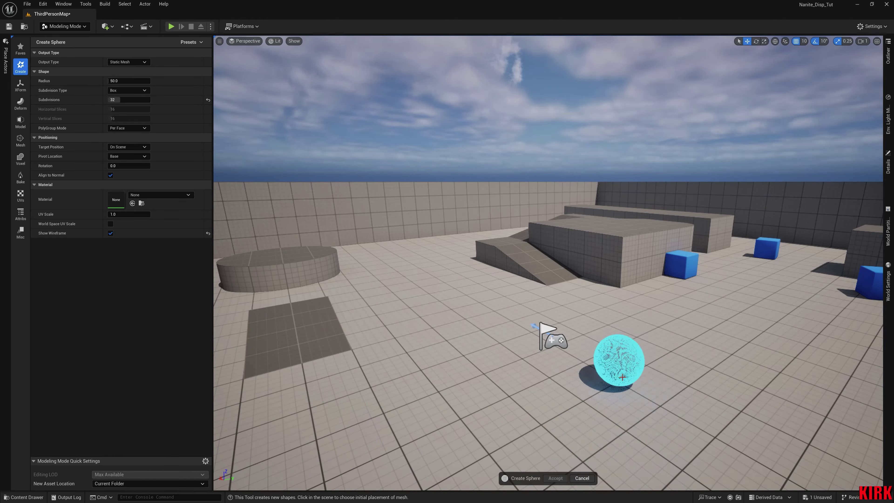
pyautogui.click(636, 347)
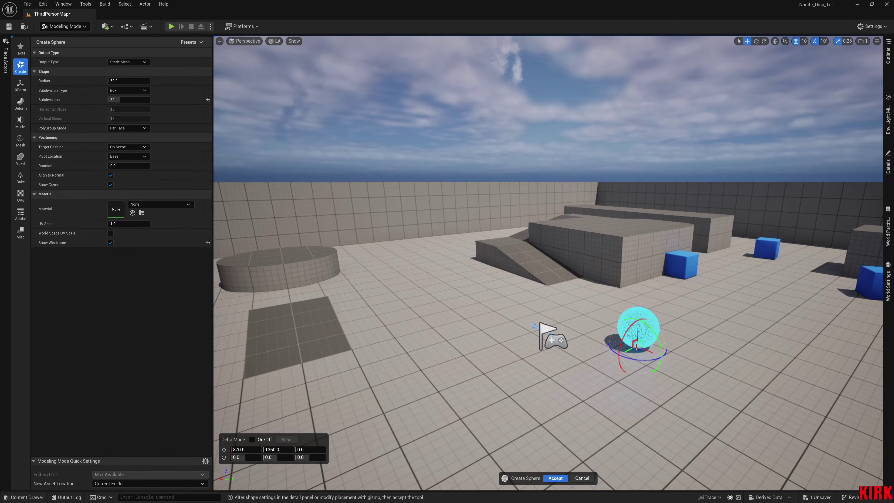
pyautogui.click(561, 480)
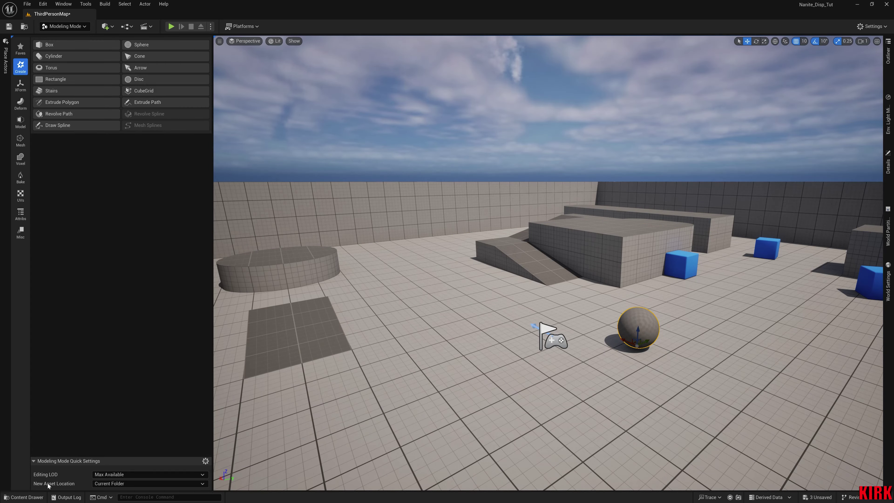
pyautogui.click(24, 497)
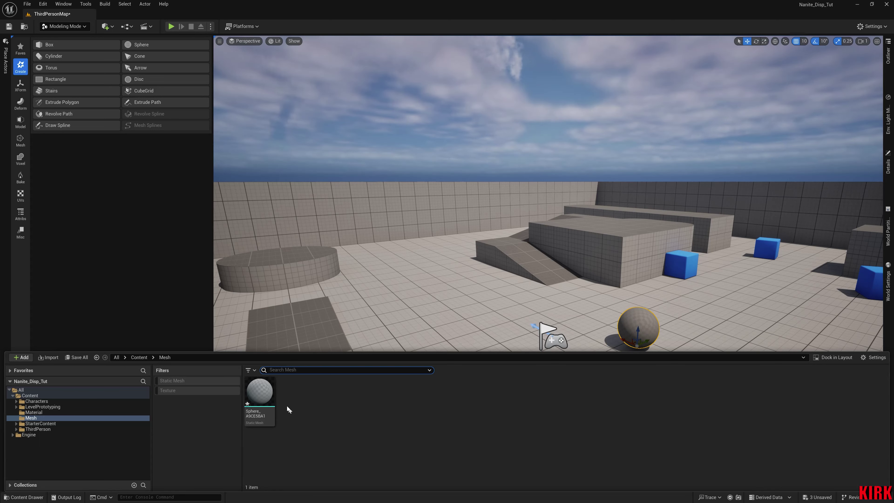
pyautogui.click(146, 264)
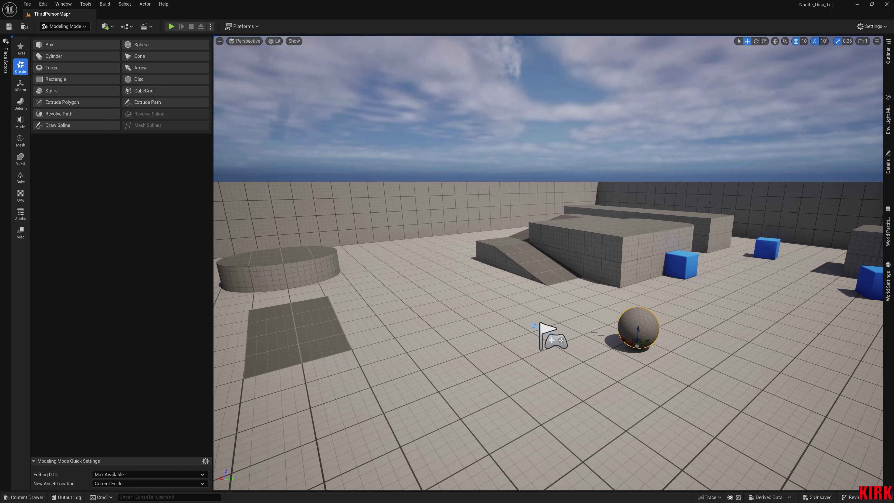
# Step: Show the Deform modeling tools for the selected sphere
pyautogui.click(21, 104)
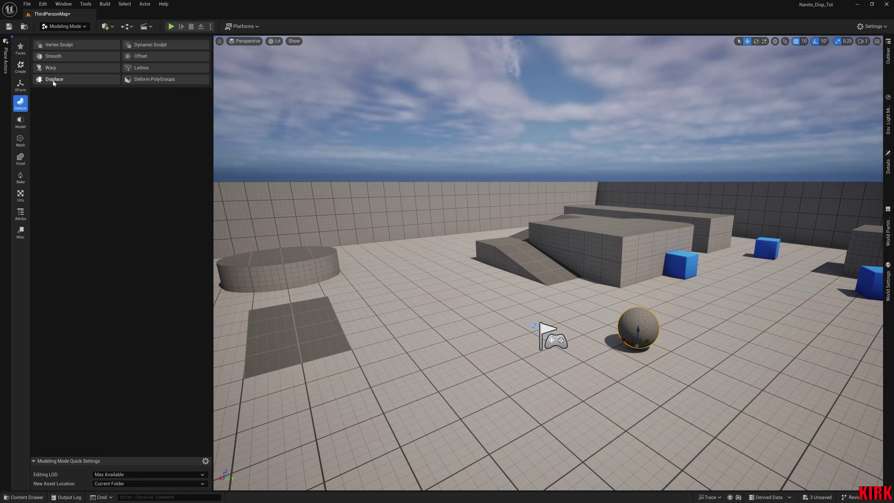